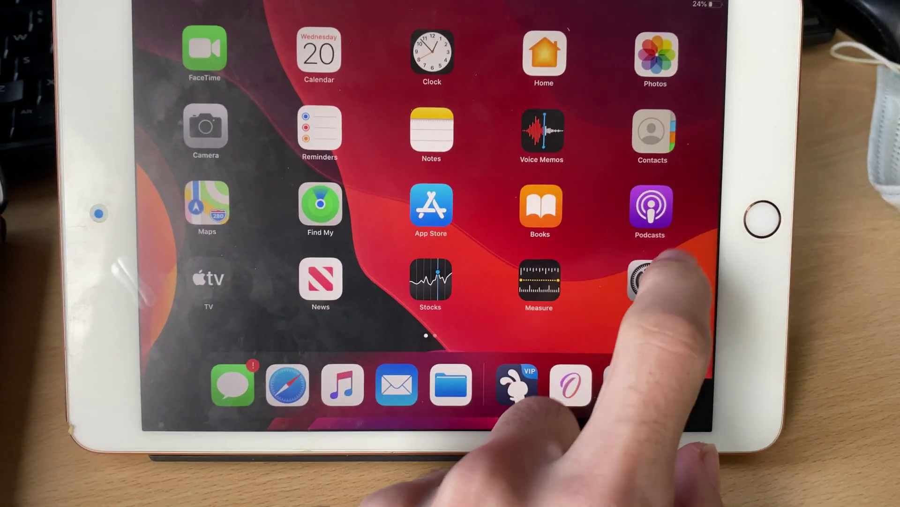
Add Screen Recording under Settings > Control Centre > Customise Controls.
{"action": "left_click", "coordinate": [635, 289]}
{"action": "scroll", "coordinate": [334, 281], "scroll_direction": "down", "scroll_amount": 3}
{"action": "scroll", "coordinate": [334, 282], "scroll_direction": "down", "scroll_amount": 2}
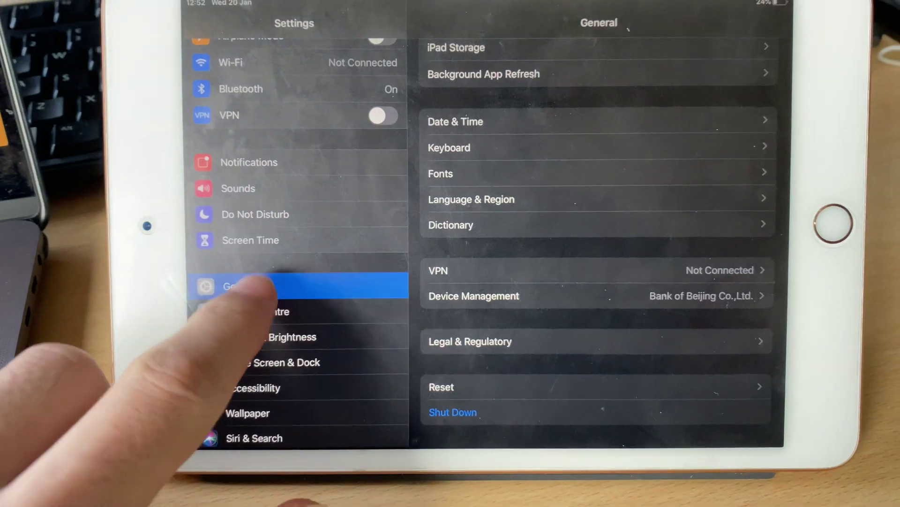
{"action": "left_click", "coordinate": [275, 317]}
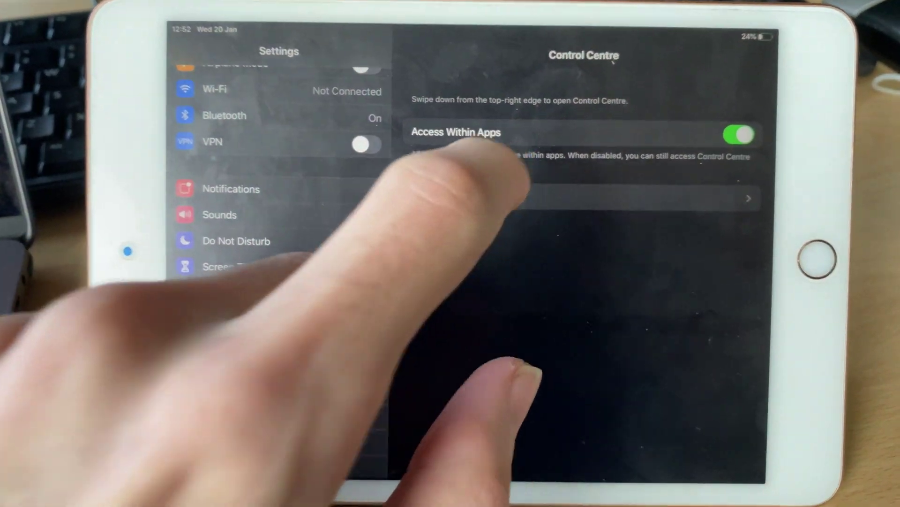
{"action": "left_click", "coordinate": [492, 198]}
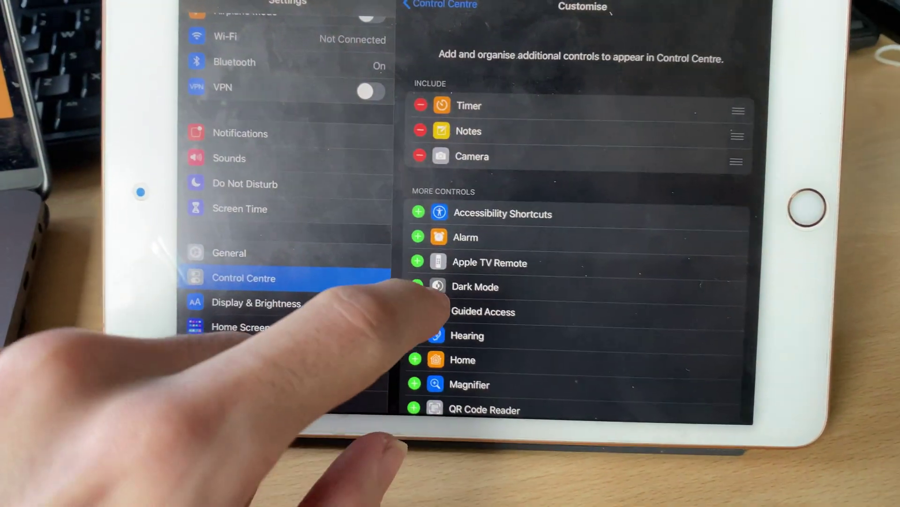
{"action": "scroll", "coordinate": [394, 281], "scroll_direction": "down", "scroll_amount": 3}
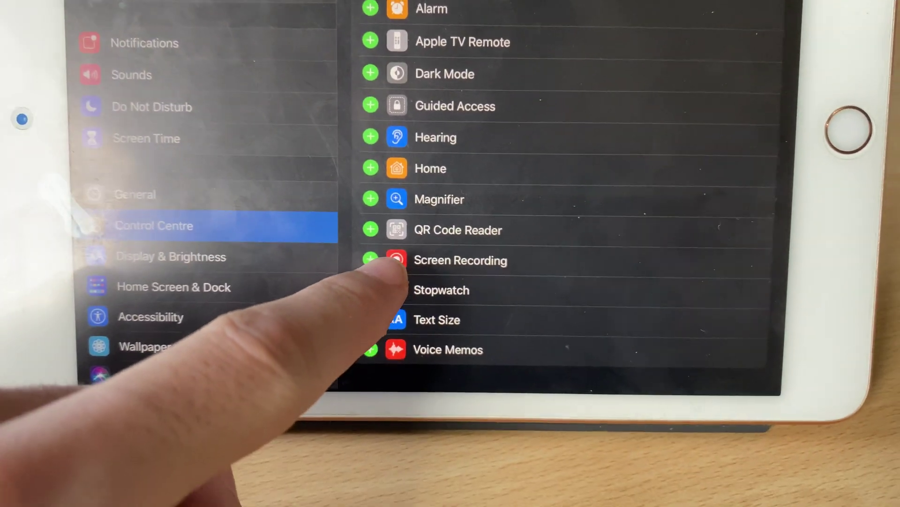
{"action": "left_click", "coordinate": [370, 259]}
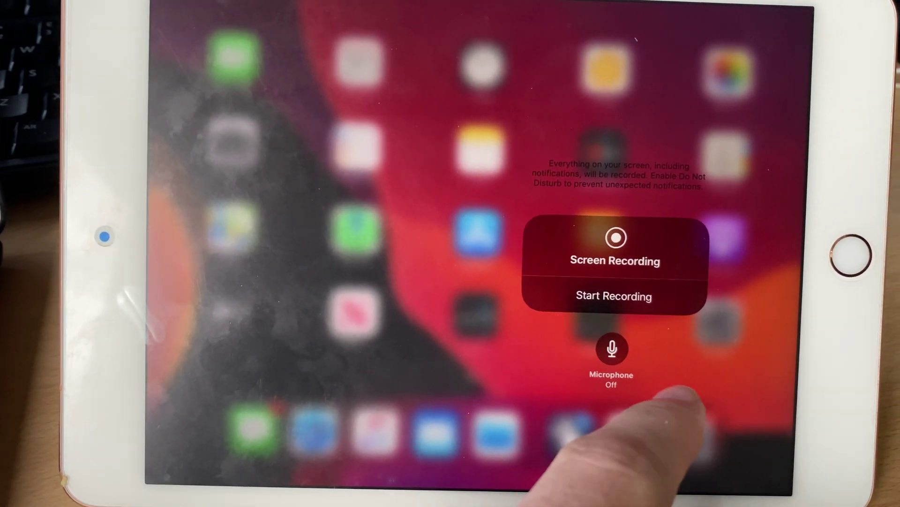
Switch the microphone on and start the screen recording.
{"action": "left_click", "coordinate": [598, 337]}
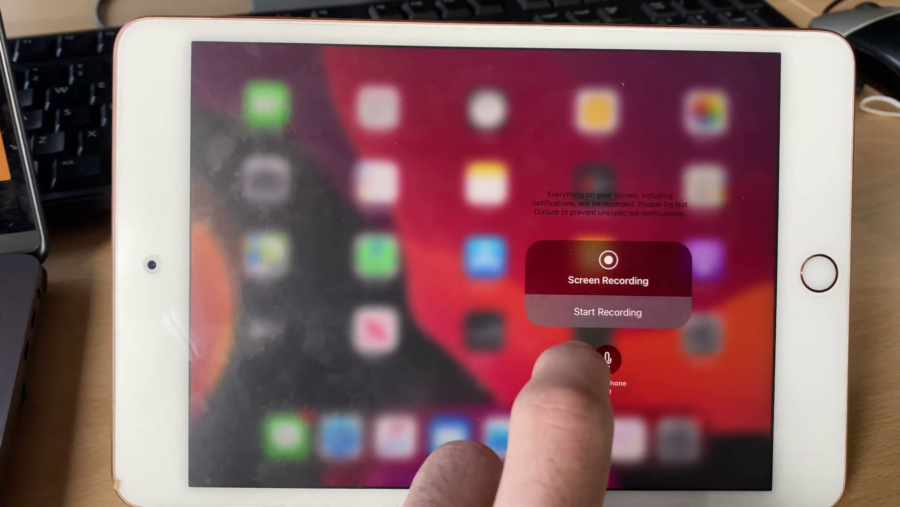
{"action": "left_click", "coordinate": [608, 312]}
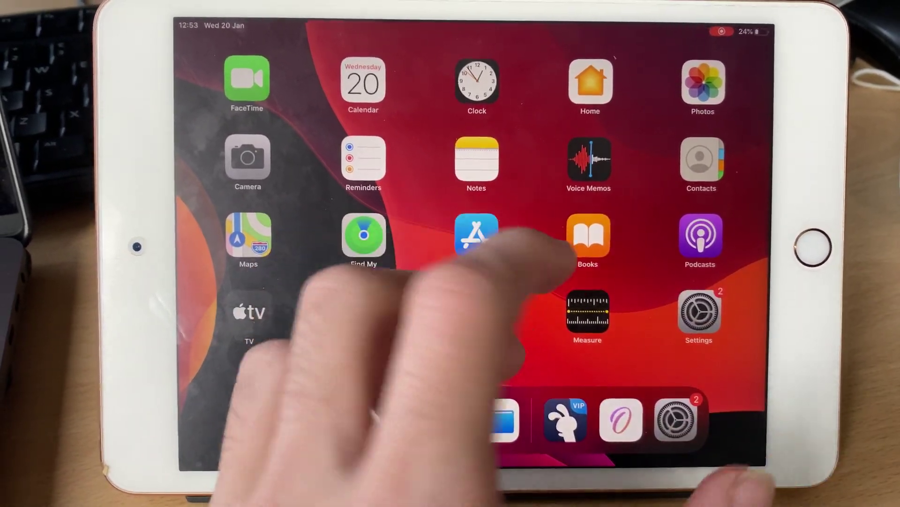
While recording, view the General, About and Accessibility settings pages, then go to home page two.
{"action": "mouse_move", "coordinate": [541, 253]}
{"action": "left_mouse_down"}
{"action": "mouse_move", "coordinate": [253, 186]}
{"action": "mouse_move", "coordinate": [563, 212]}
{"action": "mouse_move", "coordinate": [282, 211]}
{"action": "mouse_move", "coordinate": [563, 211]}
{"action": "left_mouse_up"}
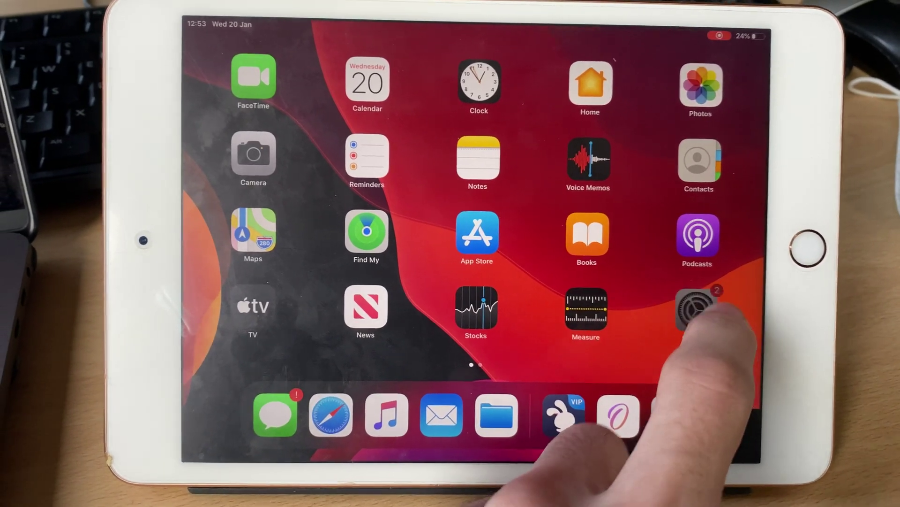
{"action": "left_click", "coordinate": [697, 313]}
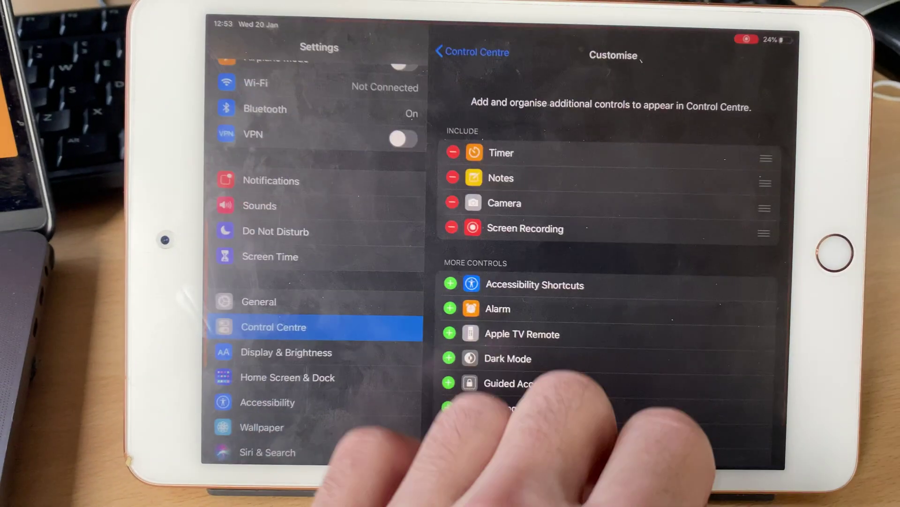
{"action": "left_click", "coordinate": [239, 291]}
{"action": "left_click", "coordinate": [492, 91]}
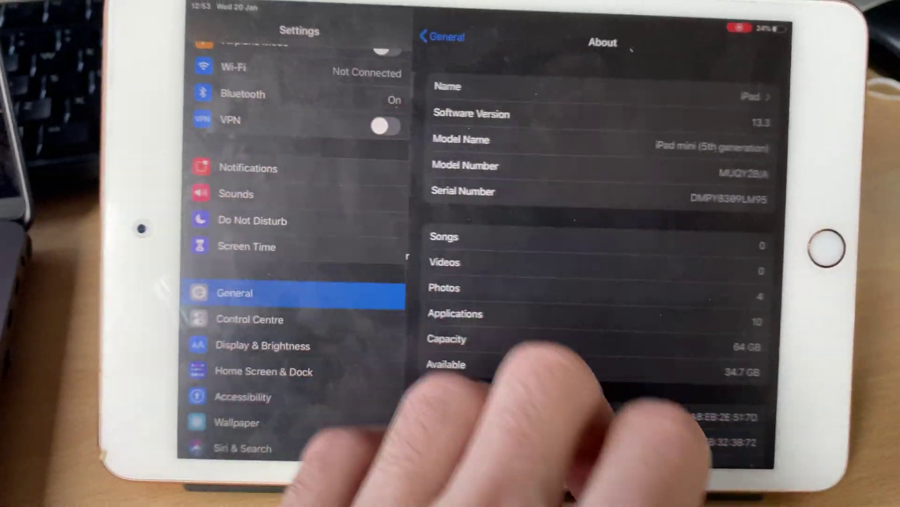
{"action": "left_click", "coordinate": [268, 318]}
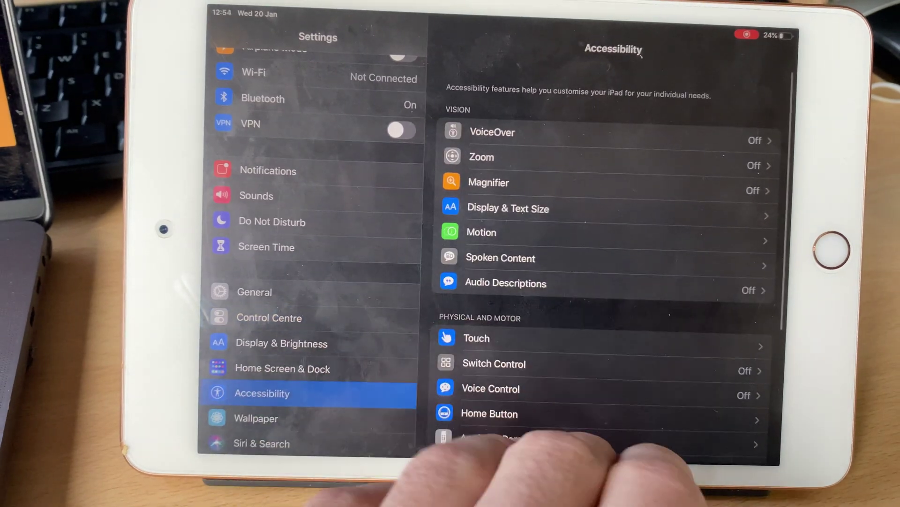
{"action": "left_click_drag", "start_coordinate": [521, 458], "coordinate": [492, 246]}
{"action": "left_click_drag", "start_coordinate": [633, 281], "coordinate": [351, 282]}
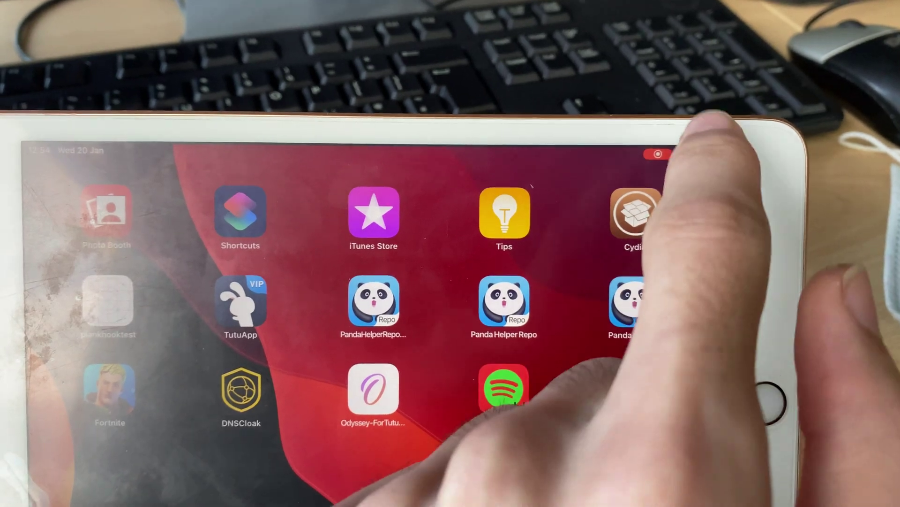
Stop the screen recording from Control Centre, confirm it, and launch Photos.
{"action": "left_click_drag", "start_coordinate": [694, 130], "coordinate": [591, 359]}
{"action": "left_click", "coordinate": [539, 340]}
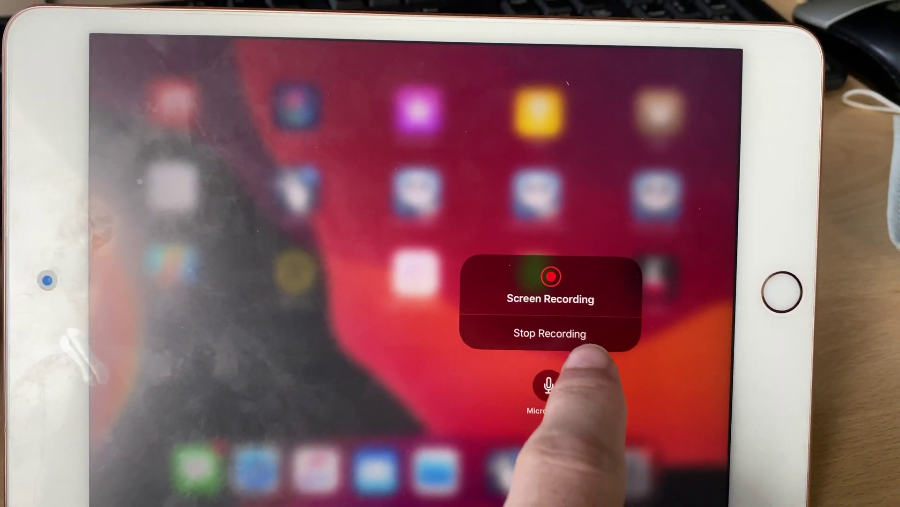
{"action": "left_click", "coordinate": [564, 330]}
{"action": "left_click", "coordinate": [543, 381]}
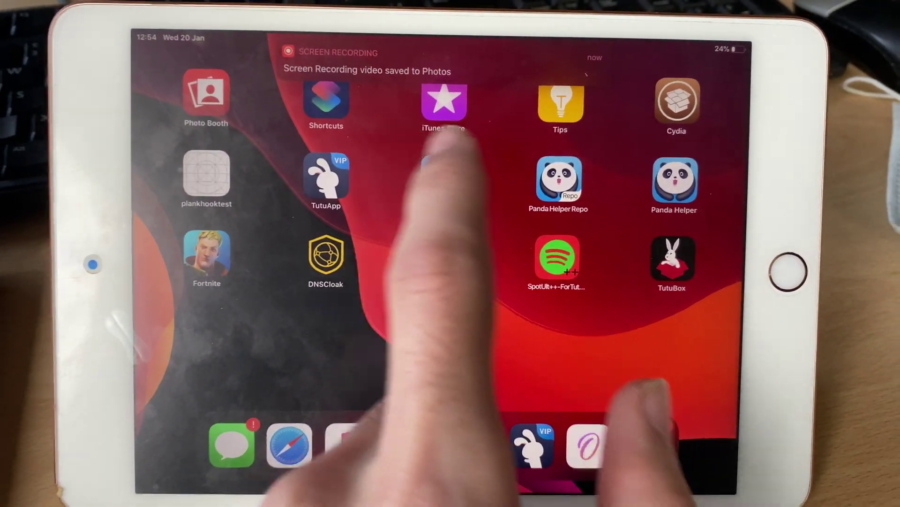
{"action": "left_click_drag", "start_coordinate": [450, 197], "coordinate": [668, 316]}
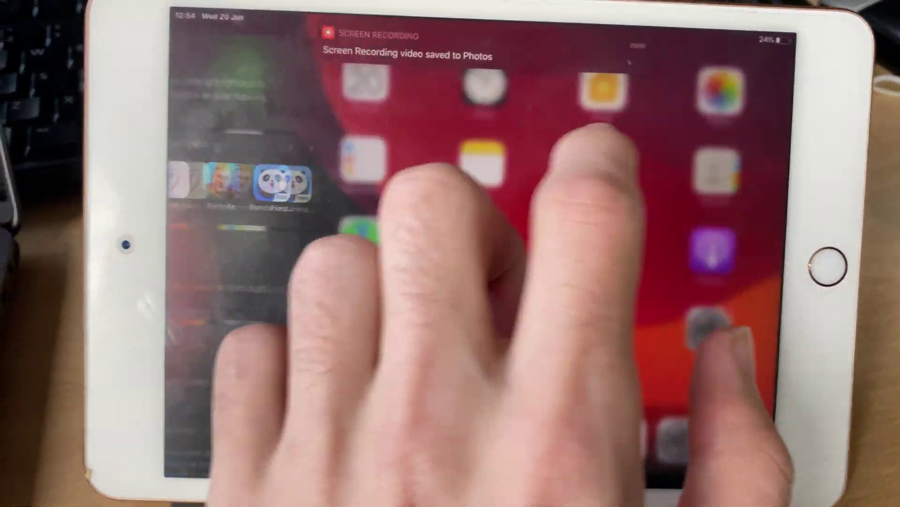
{"action": "left_click", "coordinate": [694, 92]}
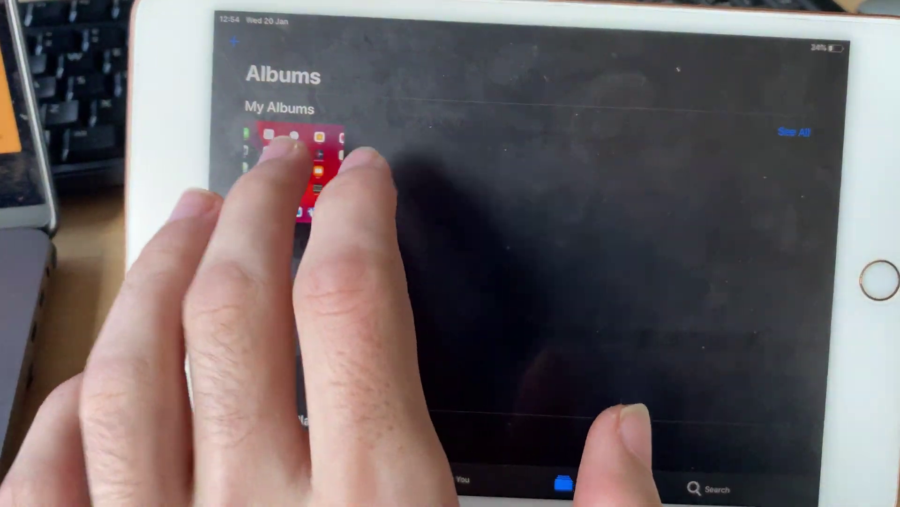
Play the latest video from Recents, scrub to 00:08, then return to the Home Screen.
{"action": "left_click", "coordinate": [295, 170]}
{"action": "left_click", "coordinate": [613, 115]}
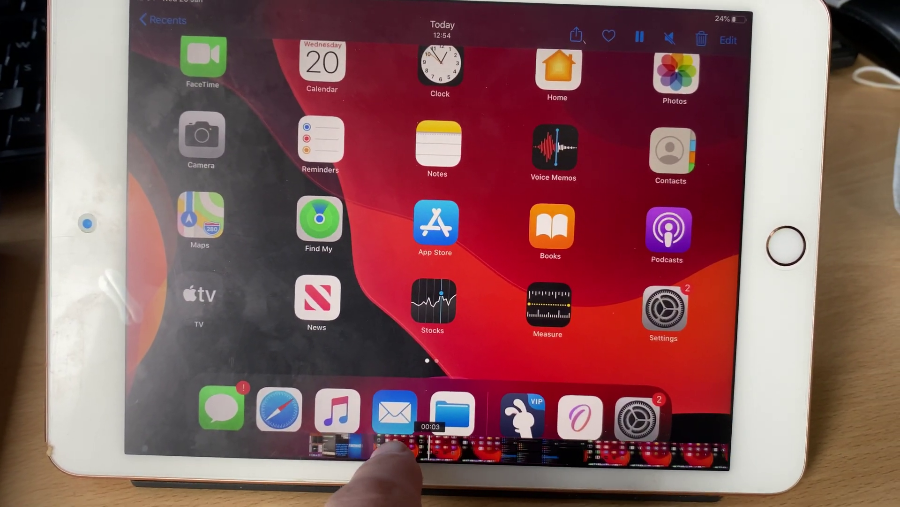
{"action": "left_click_drag", "start_coordinate": [394, 461], "coordinate": [365, 461]}
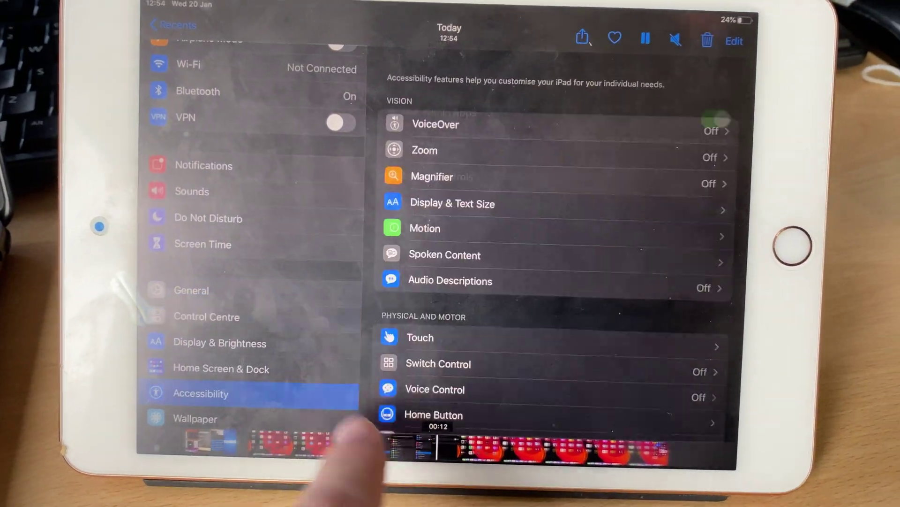
{"action": "left_click_drag", "start_coordinate": [370, 450], "coordinate": [514, 190]}
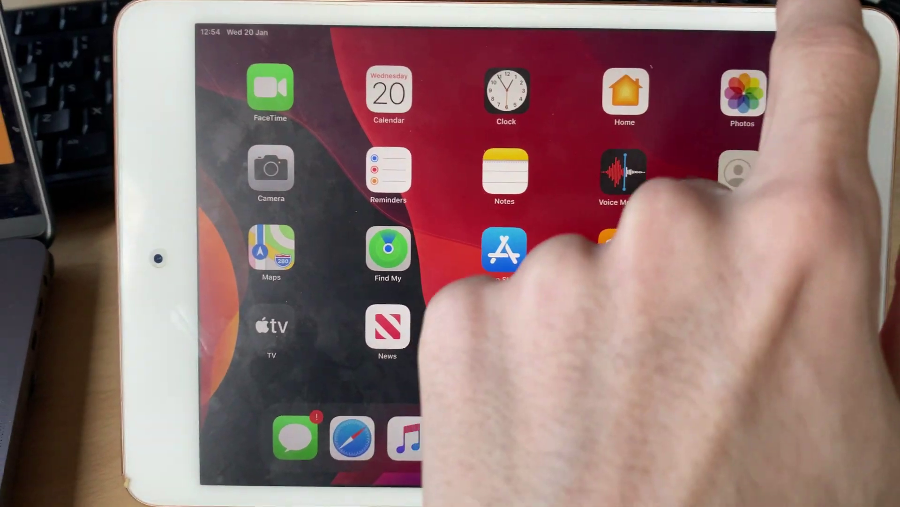
Lower the volume to nearly silent in Control Centre, then reopen and dismiss Control Centre.
{"action": "left_click_drag", "start_coordinate": [816, 21], "coordinate": [789, 211]}
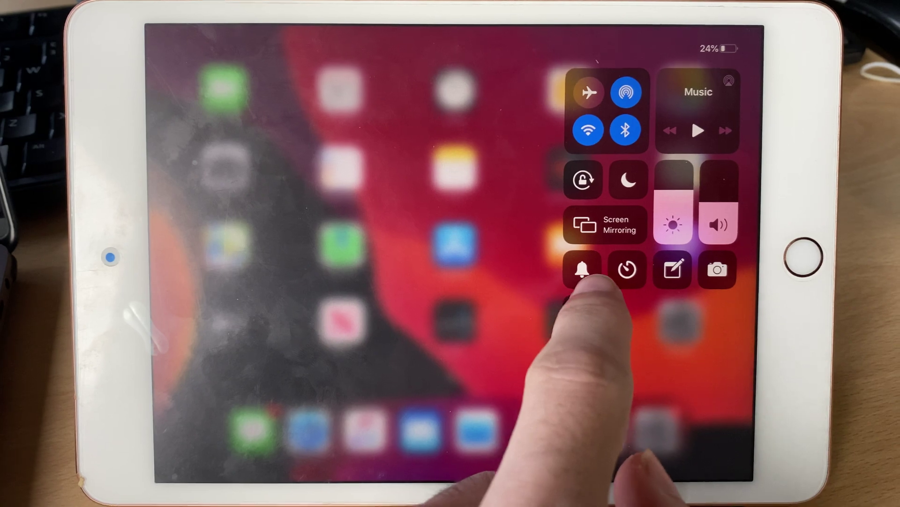
{"action": "left_click_drag", "start_coordinate": [746, 204], "coordinate": [754, 223]}
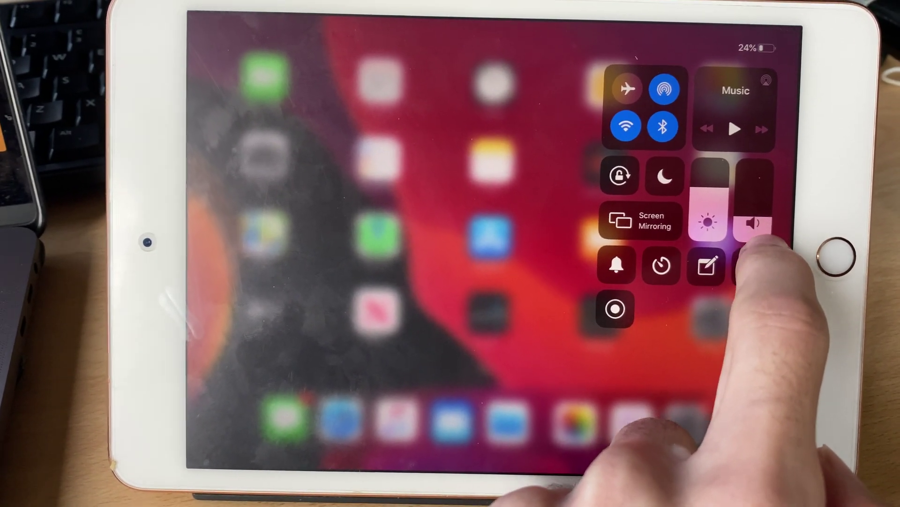
{"action": "left_click_drag", "start_coordinate": [755, 224], "coordinate": [748, 243]}
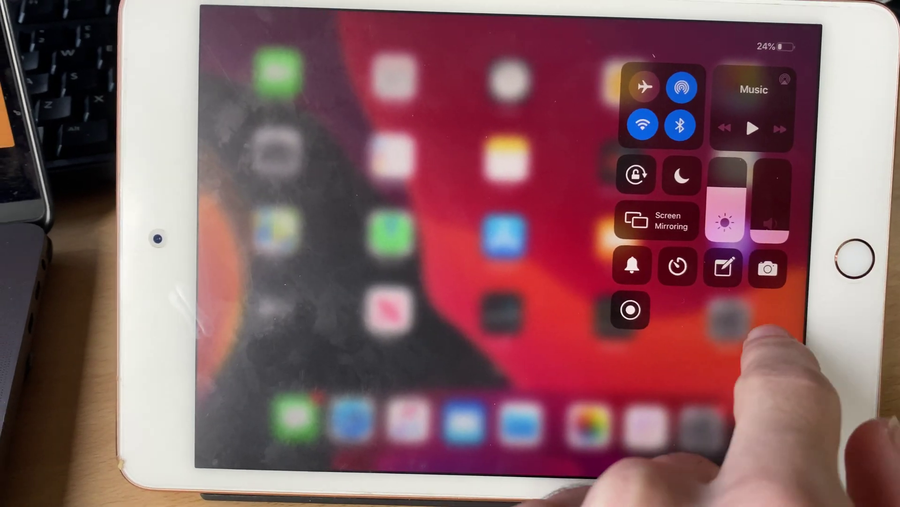
{"action": "left_click", "coordinate": [773, 352]}
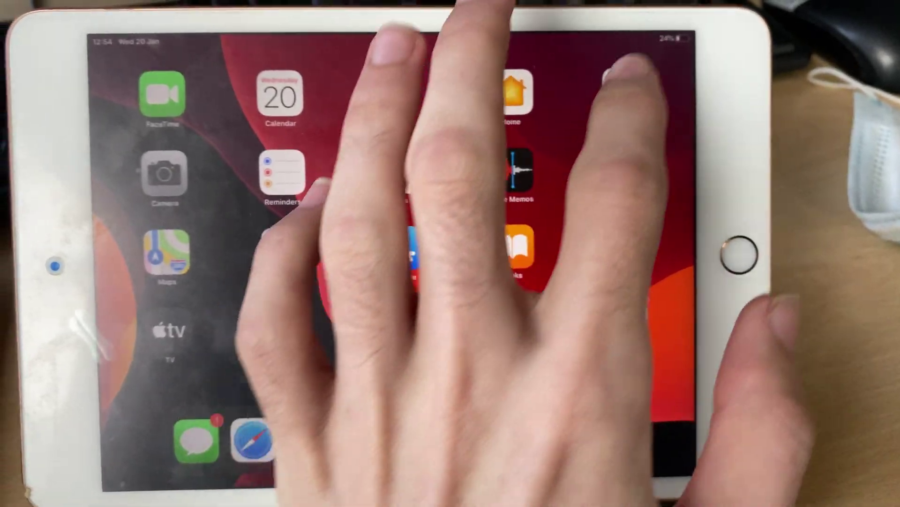
{"action": "left_click_drag", "start_coordinate": [634, 39], "coordinate": [634, 246]}
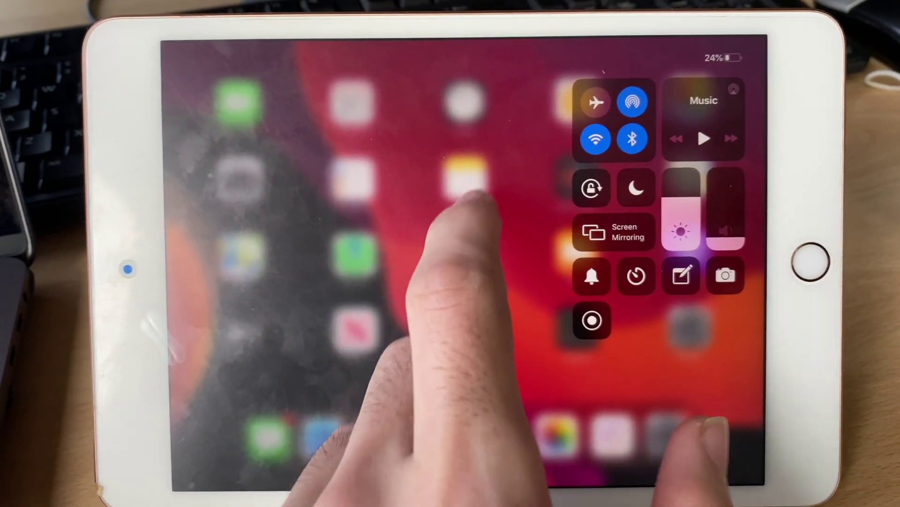
{"action": "left_click", "coordinate": [479, 201]}
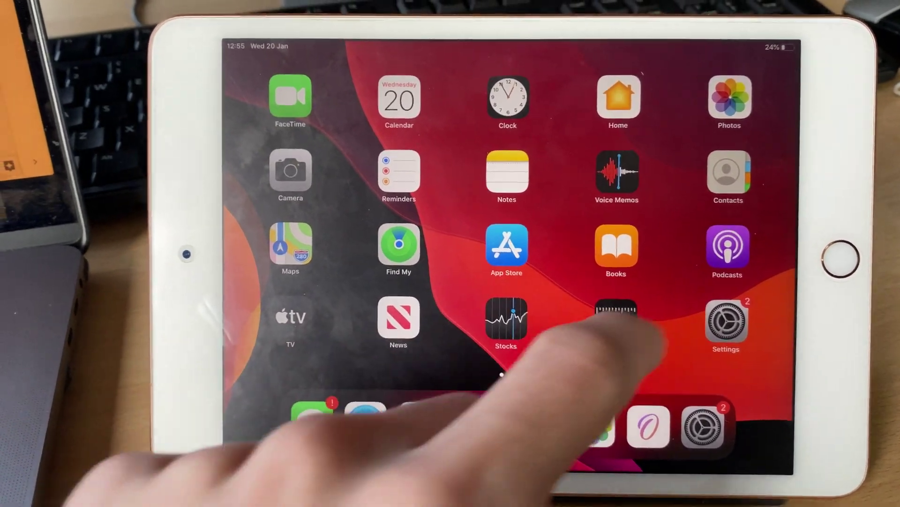
Show the iPad mini (5th generation) details on the Settings > General > About page.
{"action": "left_click", "coordinate": [711, 316]}
{"action": "left_click", "coordinate": [352, 314]}
{"action": "left_click", "coordinate": [470, 116]}
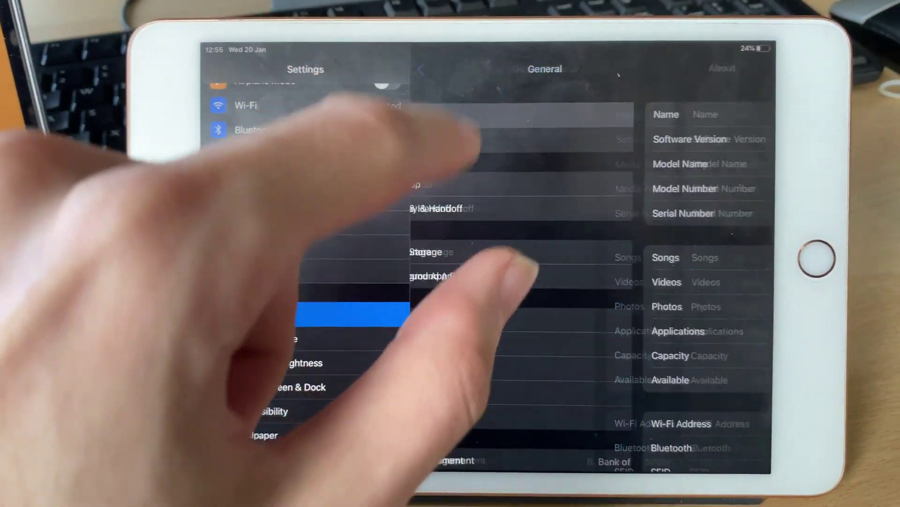